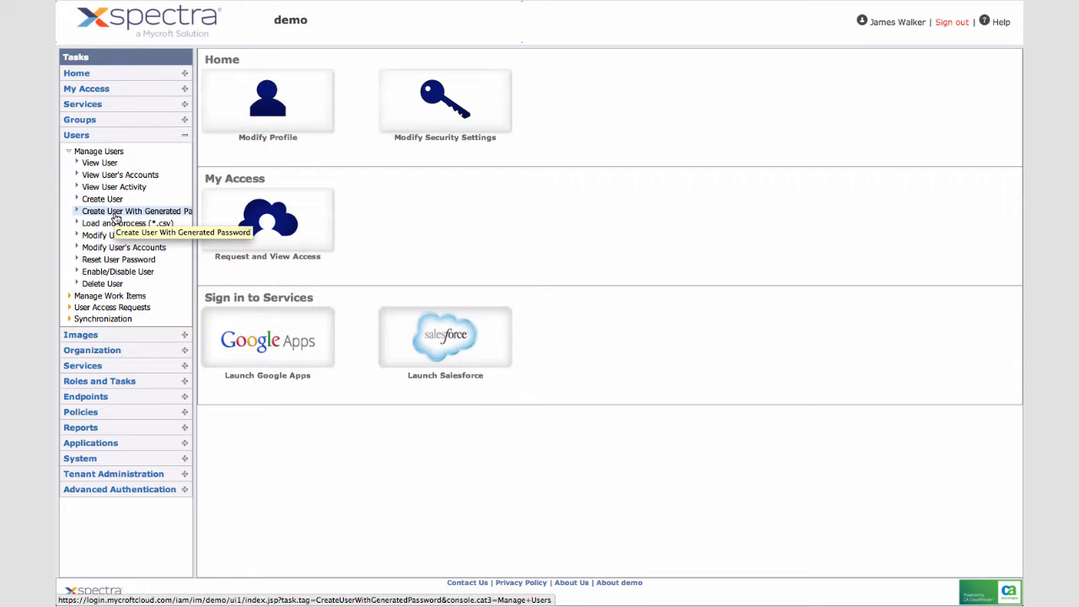
- Begin Create User With Generated Password, choosing to create a brand-new user
left_click(115, 216)
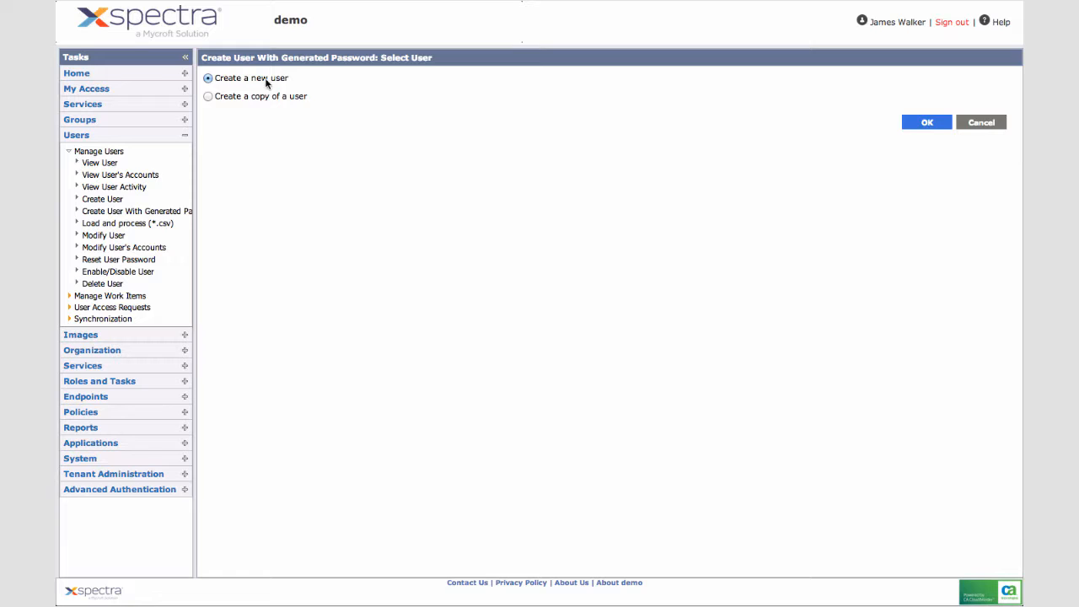
left_click(944, 125)
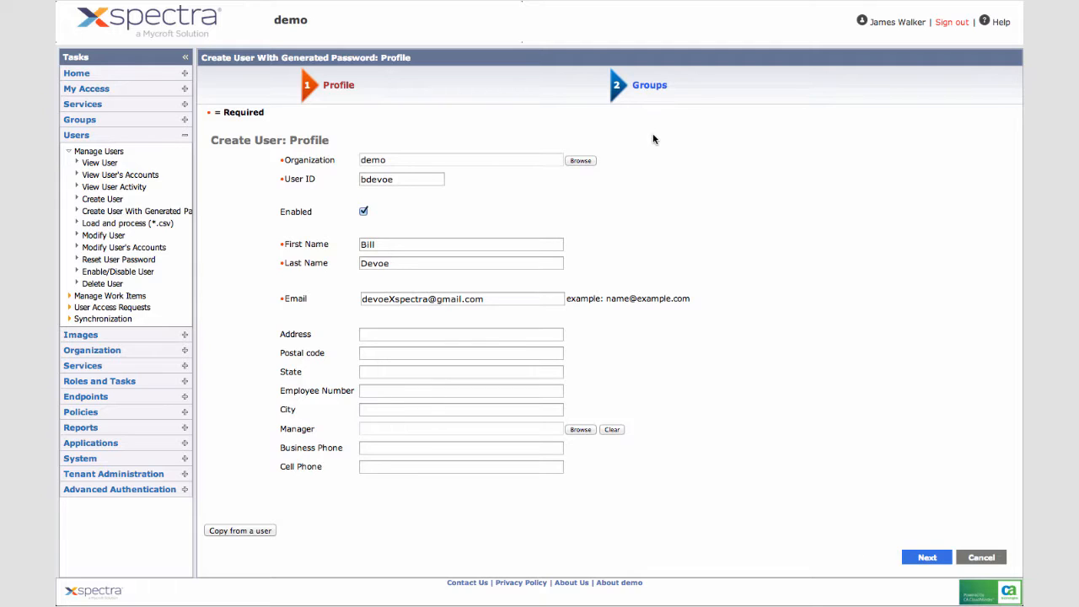
- Add the Enterprise Account Administrator group to the new user and finish creating the account
left_click(926, 558)
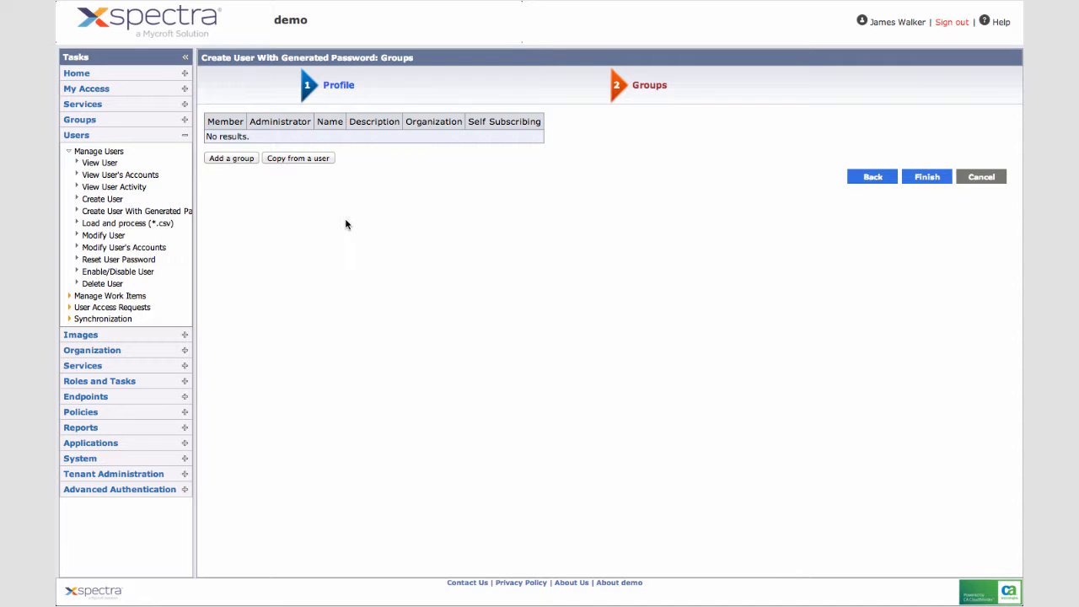
left_click(231, 158)
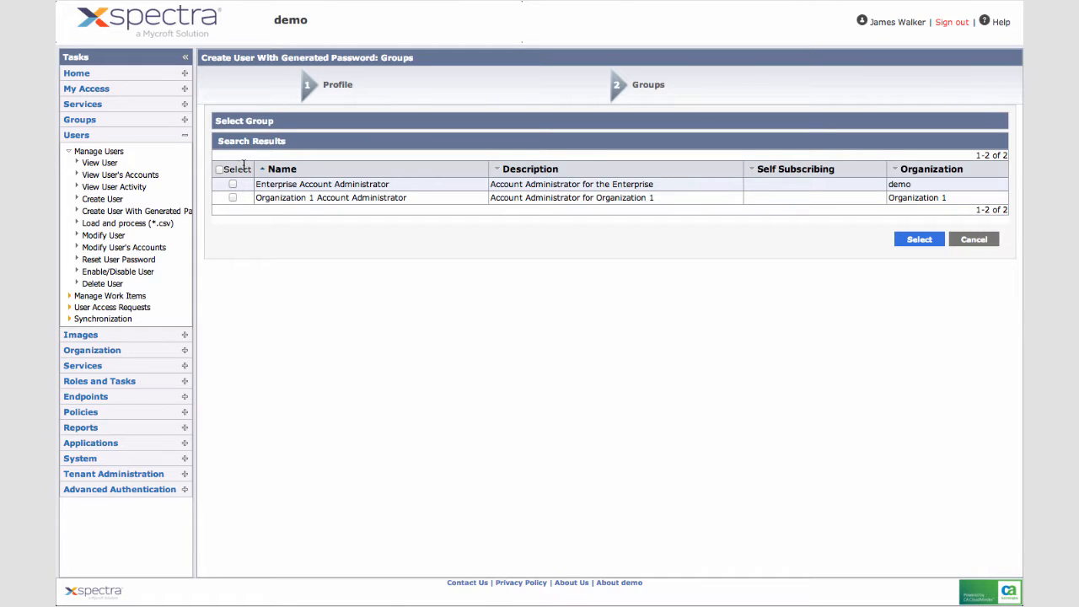
left_click(232, 184)
left_click(919, 240)
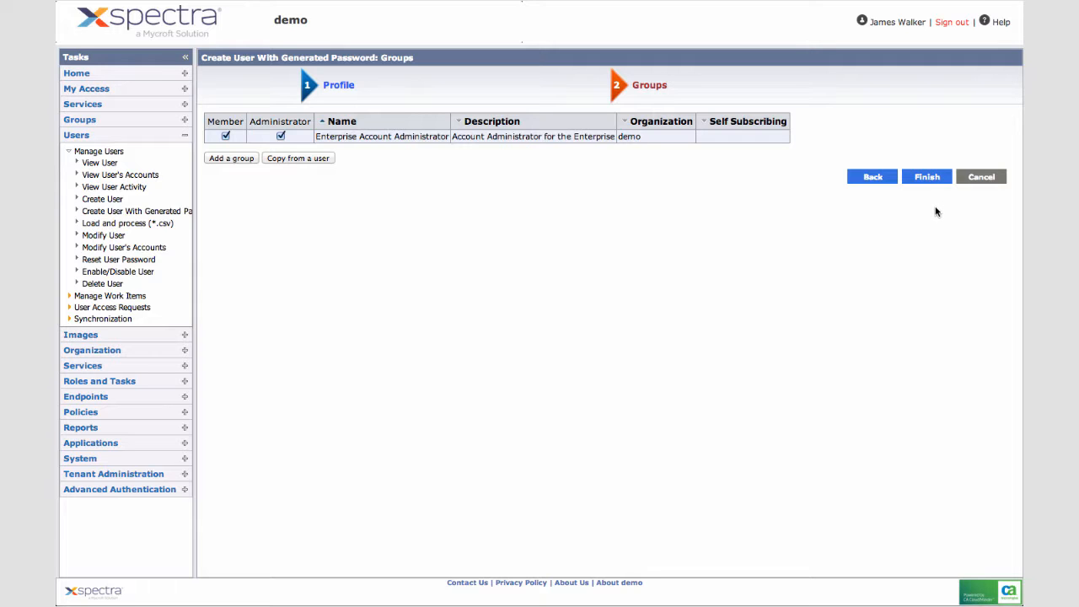
left_click(930, 179)
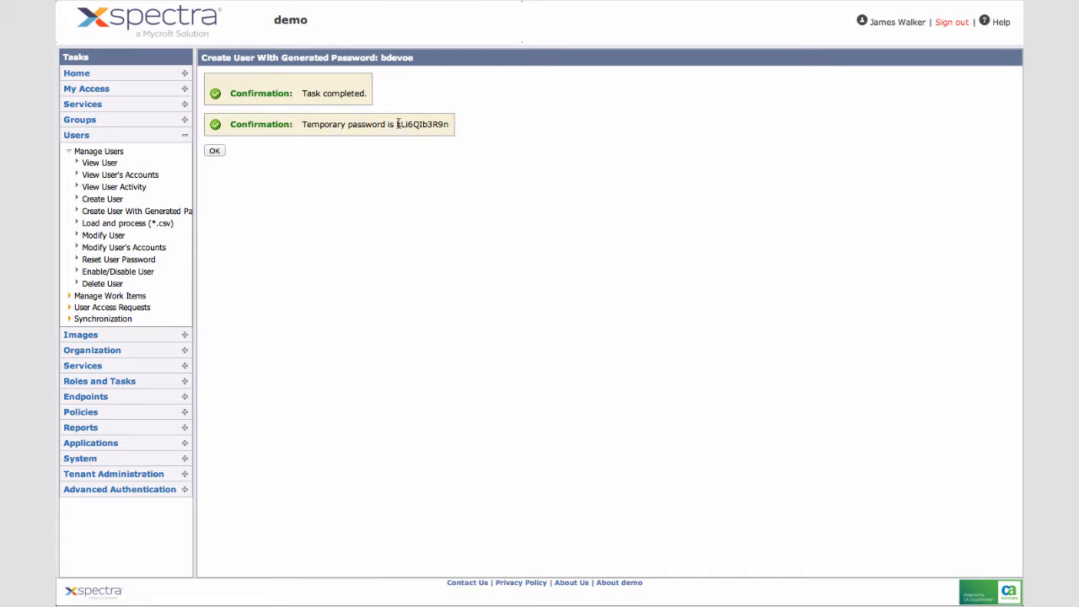
left_click_drag(396, 124, 452, 125)
left_click(435, 189)
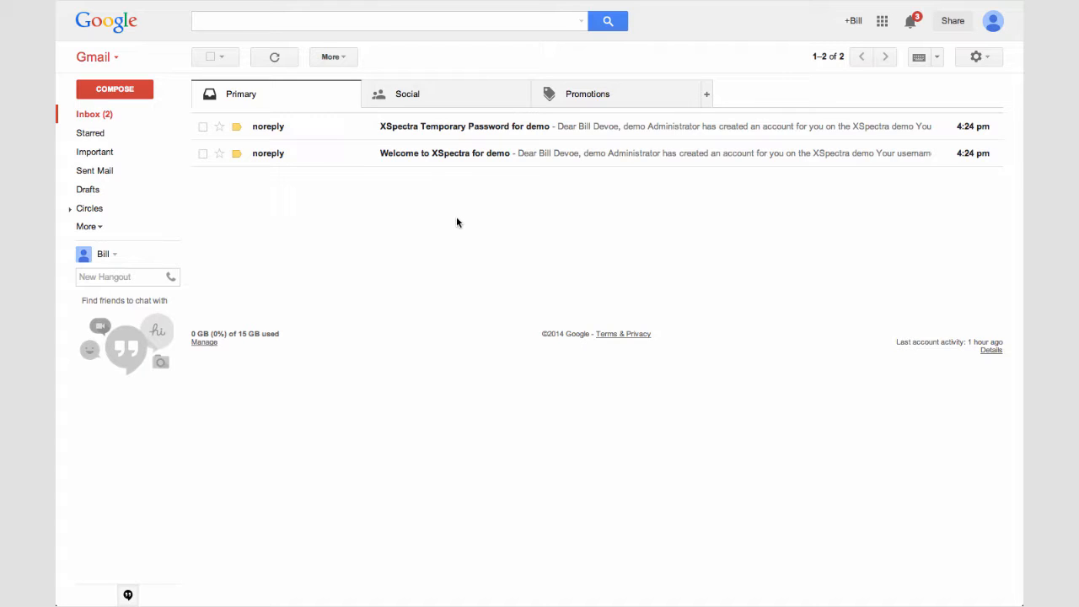
- Open the 'XSpectra Temporary Password for demo' email in Gmail and copy the temporary password
left_click(467, 155)
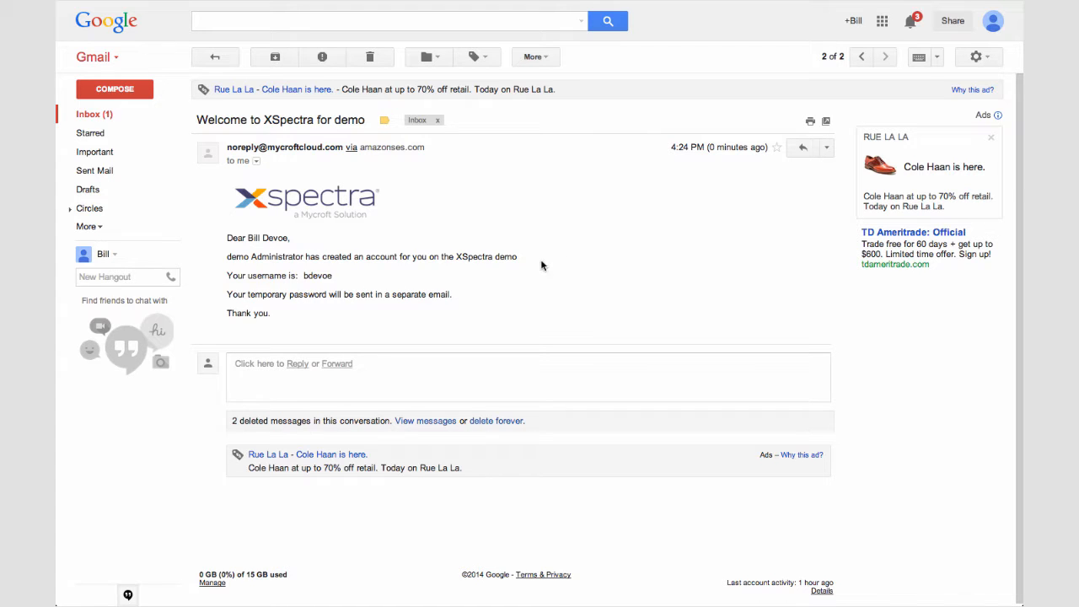
left_click(130, 115)
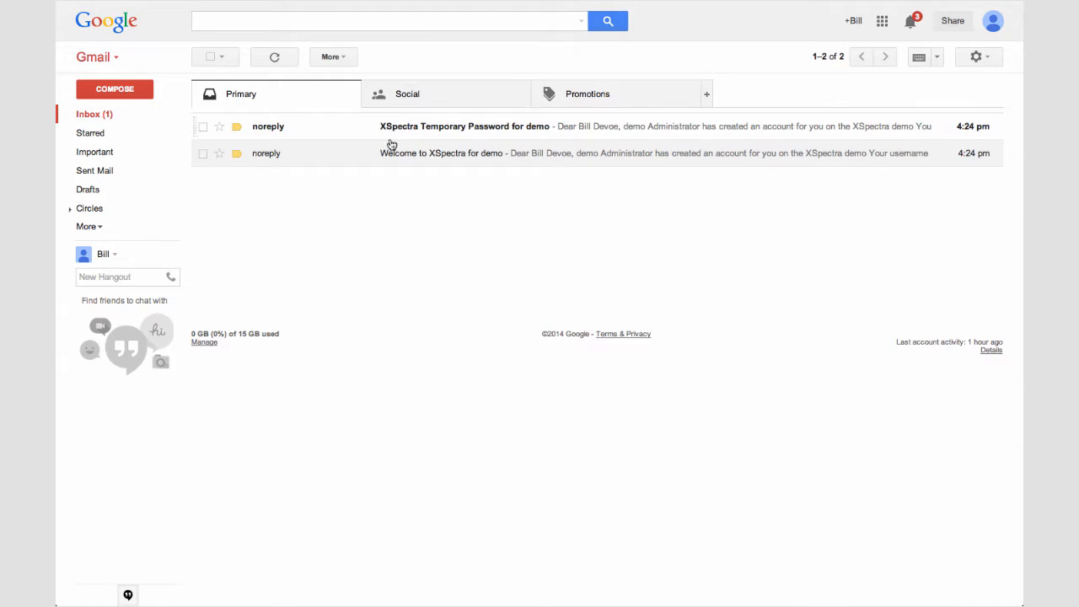
left_click(503, 127)
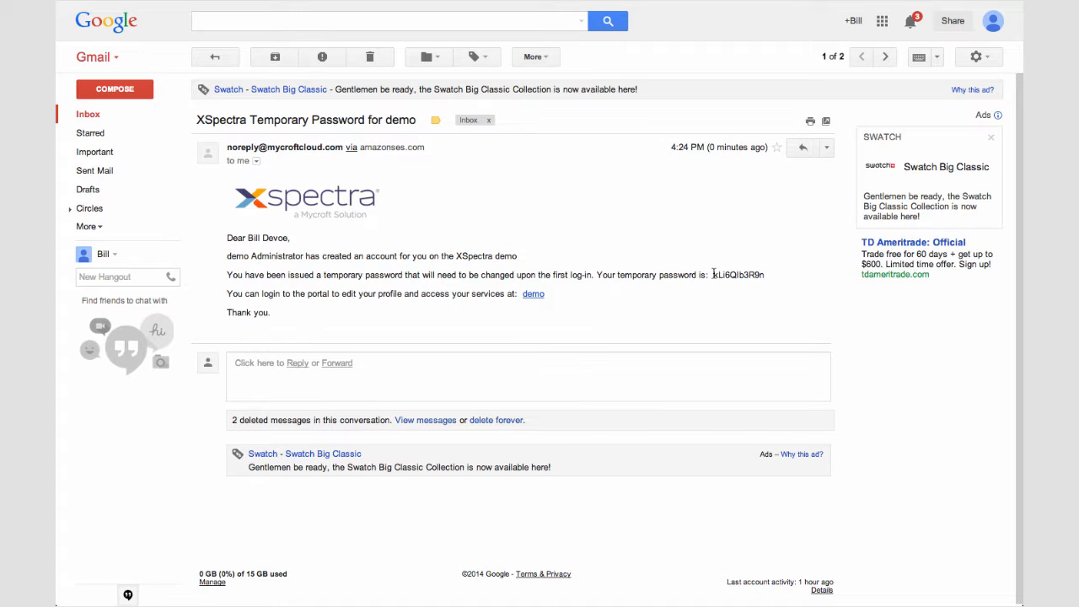
left_click_drag(715, 274, 762, 277)
right_click(743, 277)
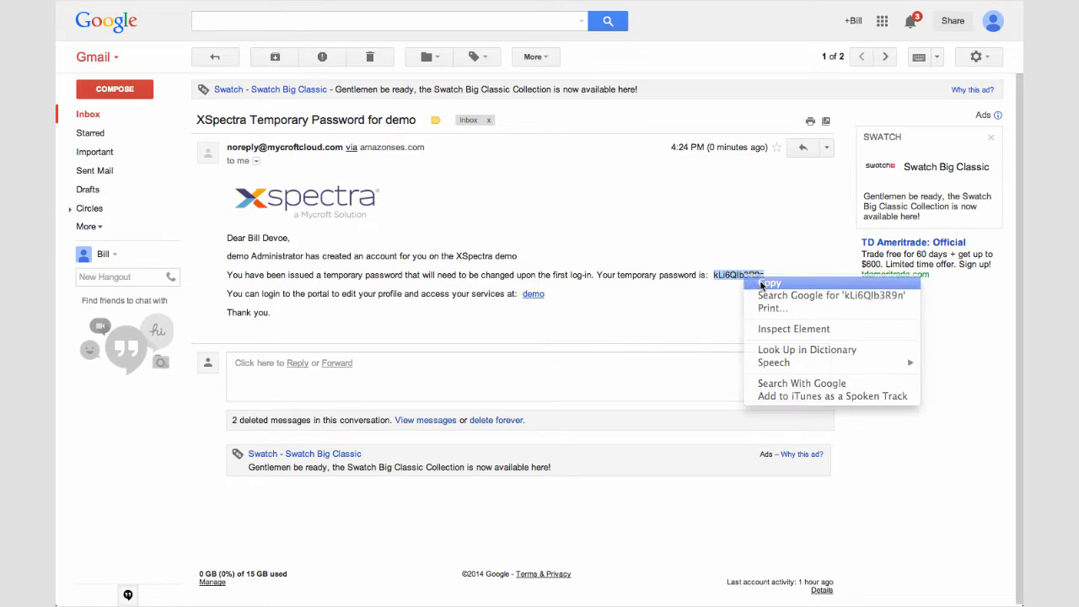
left_click(761, 285)
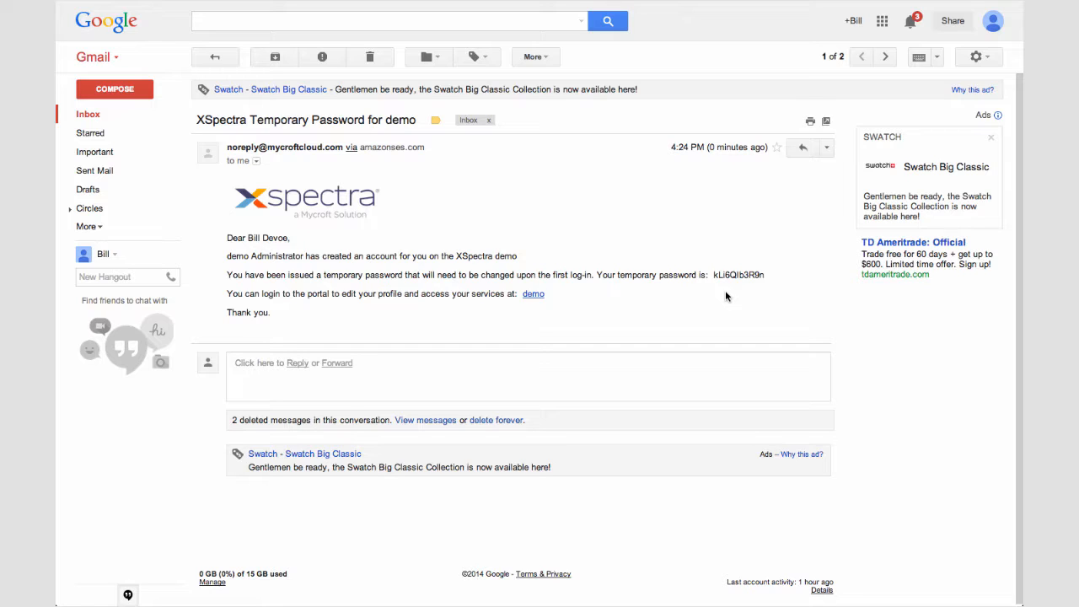
- Open the demo login page, enter the new user's ID and pasted temporary password, and log in
left_click(533, 295)
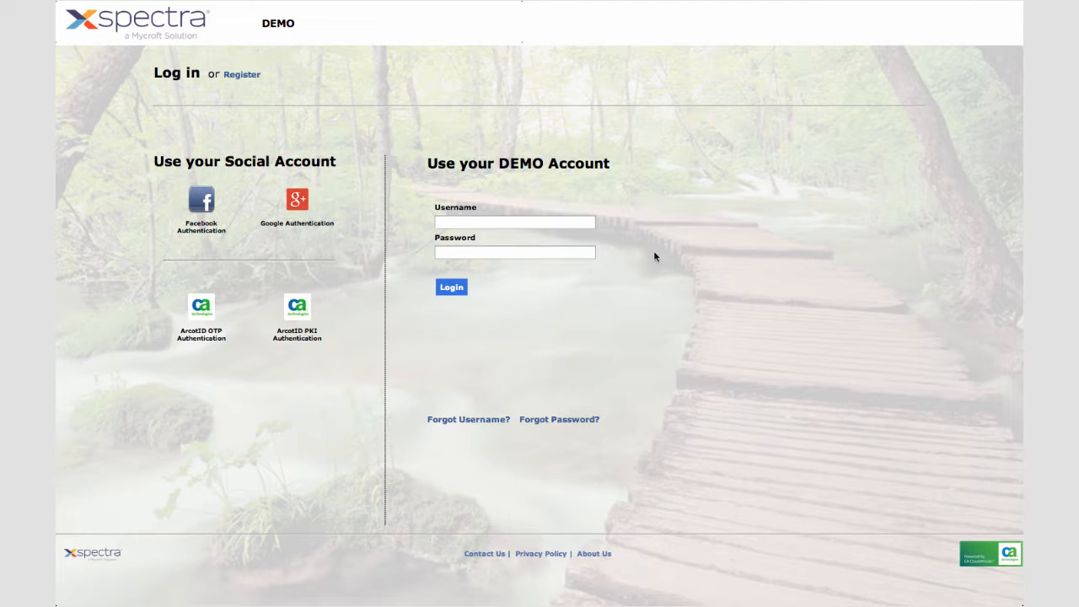
left_click(527, 222)
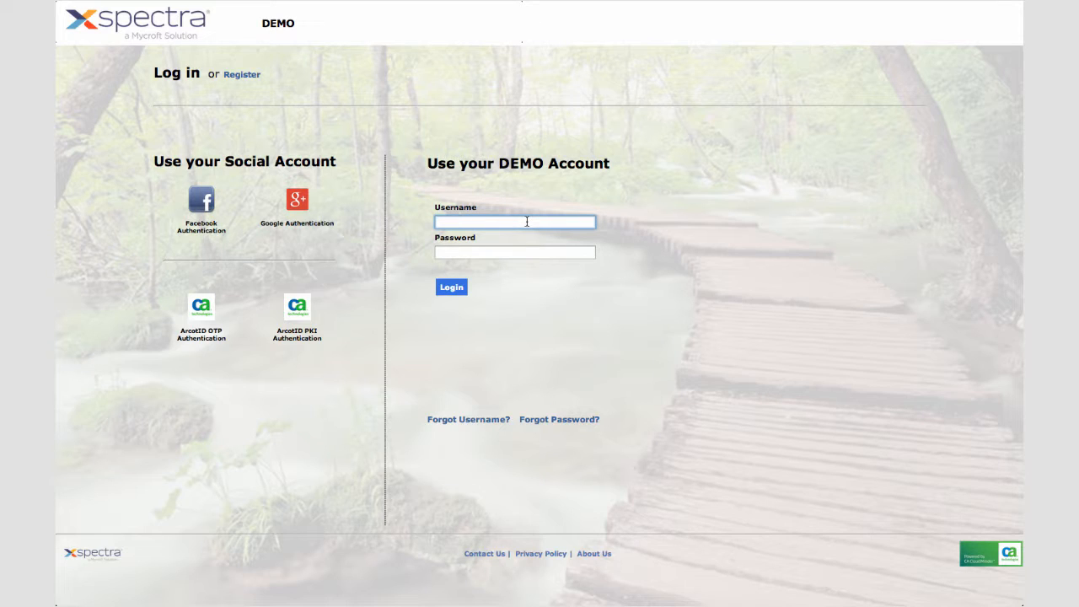
type("d")
key("BackSpace")
key("Tab")
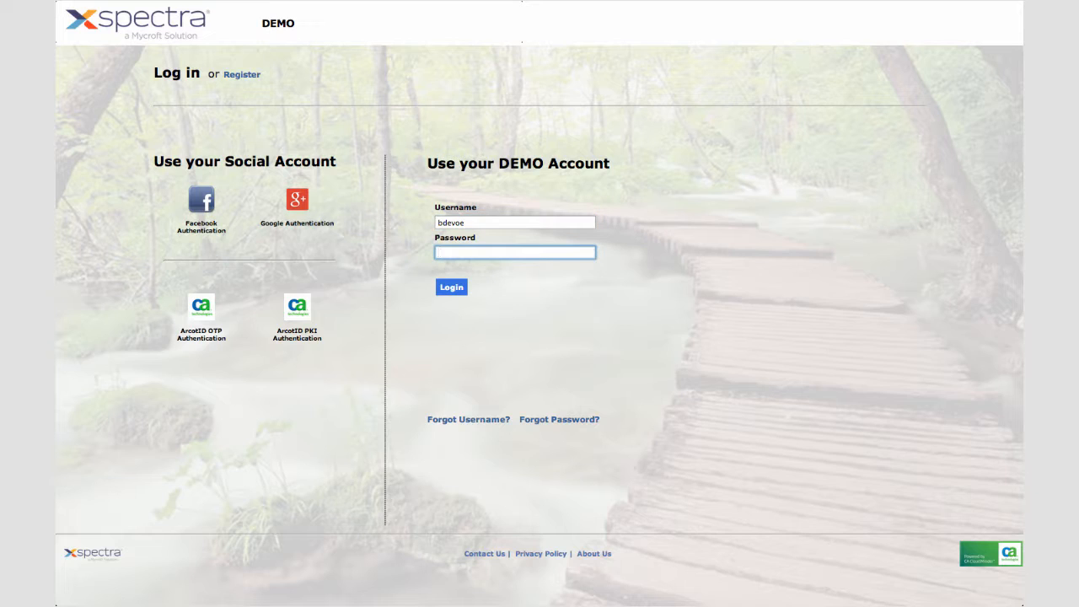
key("ctrl+v")
left_click(451, 288)
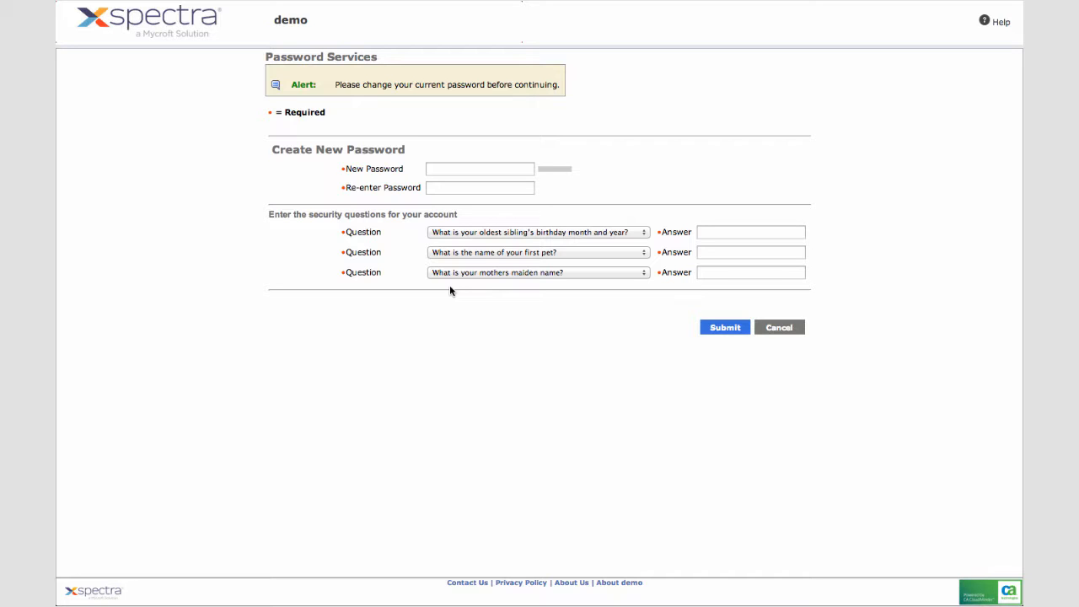
- Enter the new password in the password-change form
left_click(472, 171)
type("•••••••")
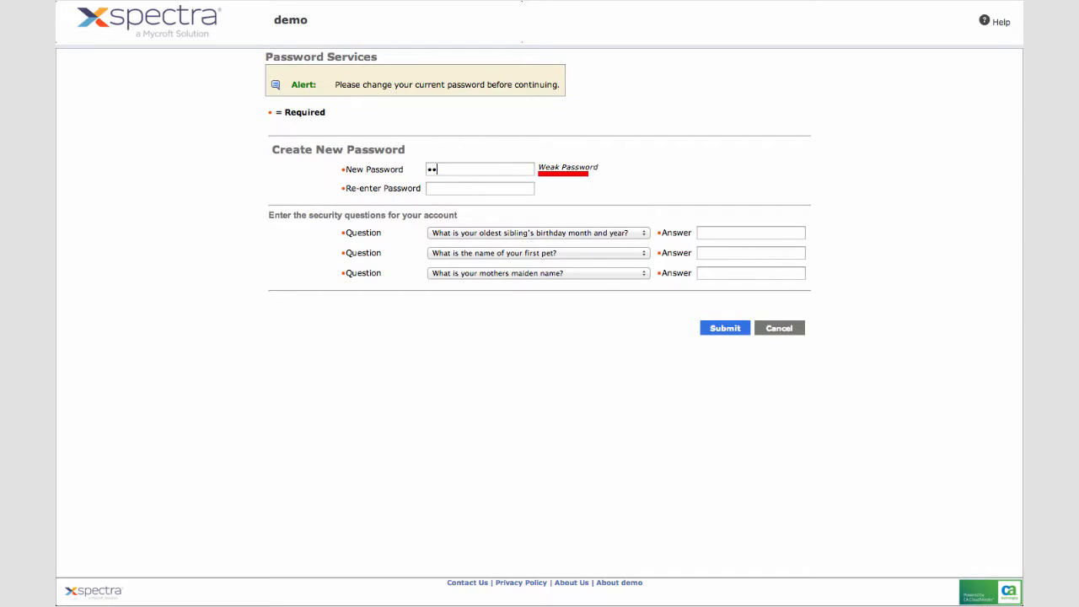
type("•••")
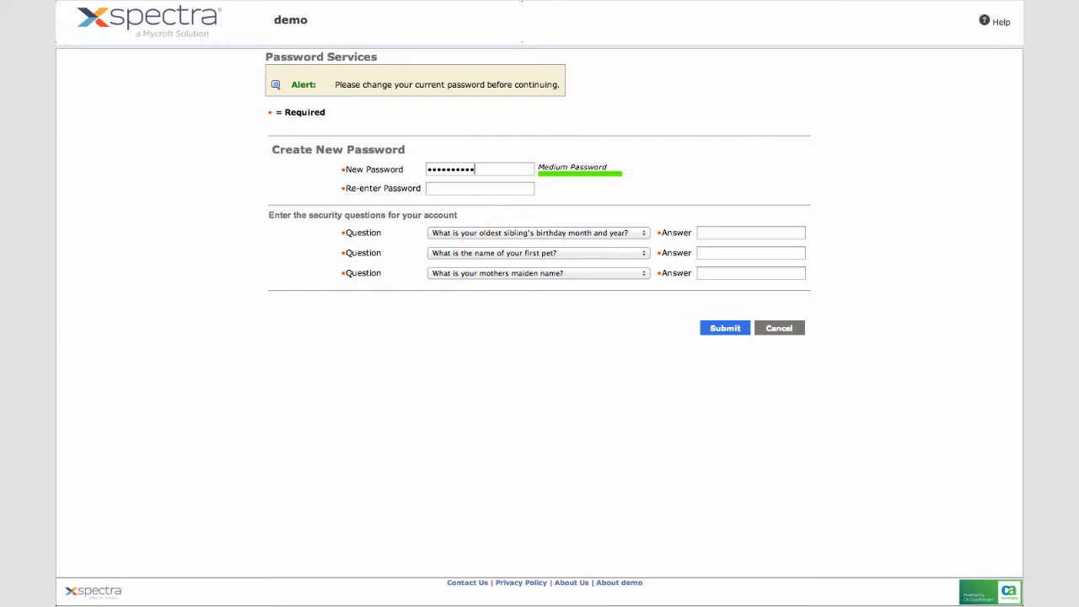
key("Tab")
type("••••••••••")
- Choose 'What was the model of your first car?' and fill in all three security answers
left_click(633, 236)
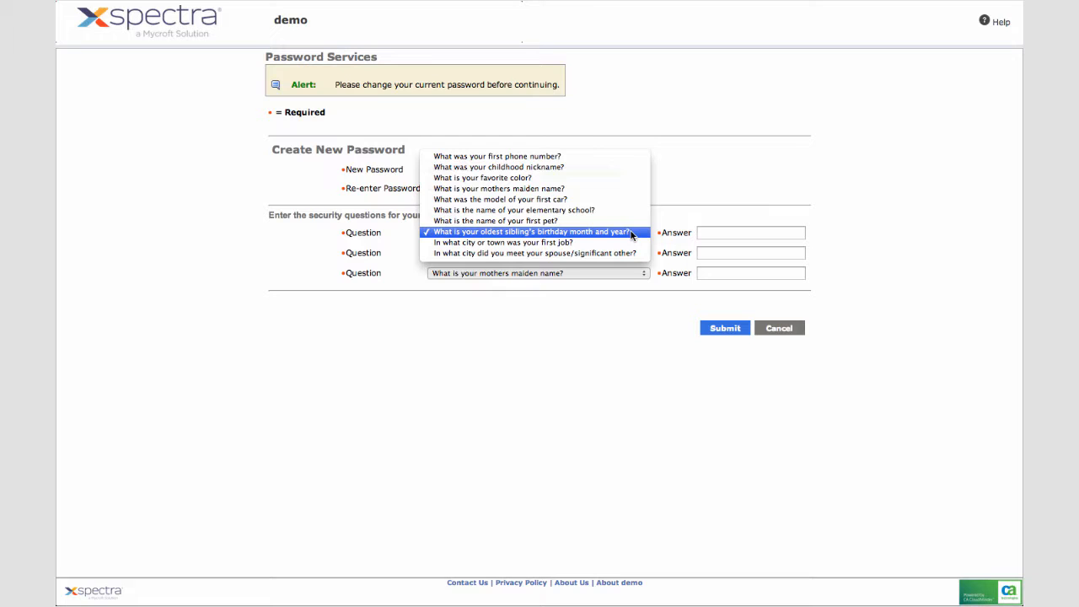
left_click(567, 201)
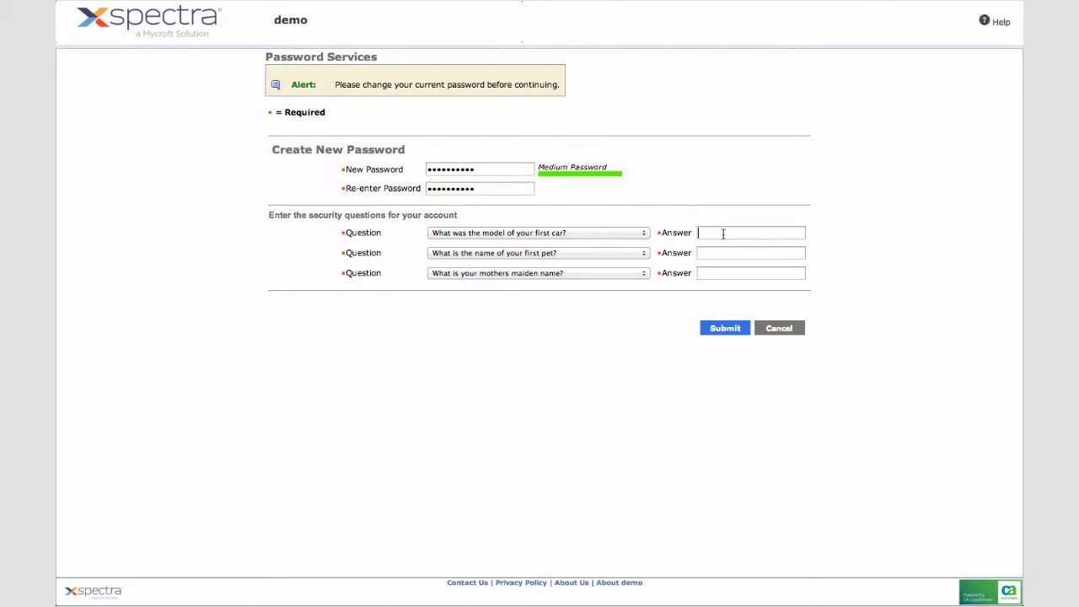
type("car1")
key("Tab")
type("pet1")
key("Tab")
type("maiden1")
key("Tab")
- Submit the new password and security answers, acknowledge completion, and refresh the Home task list
left_click(717, 331)
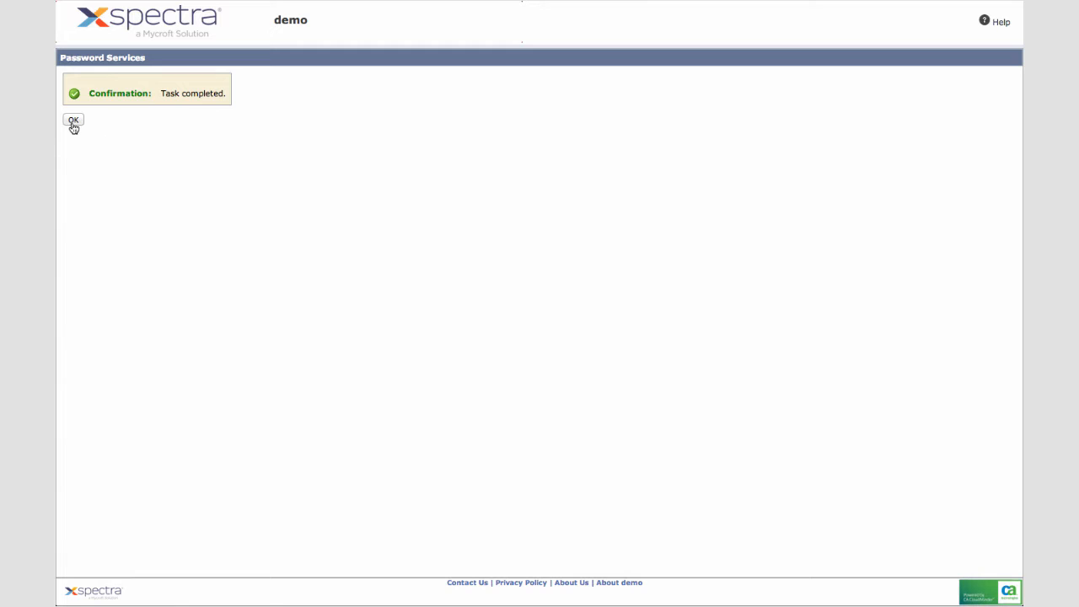
left_click(73, 122)
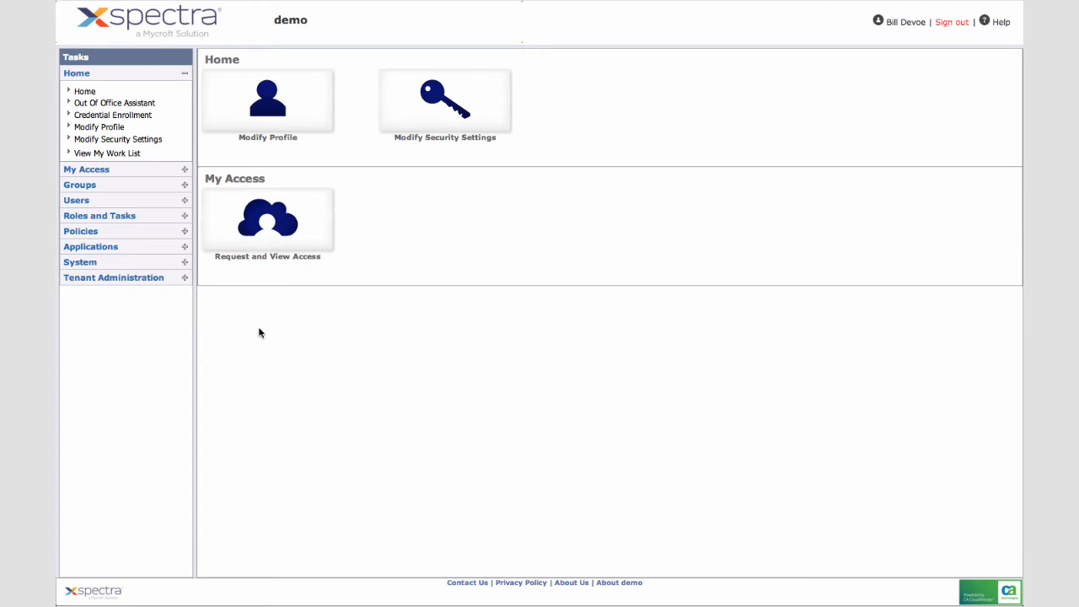
left_click(91, 75)
left_click(91, 75)
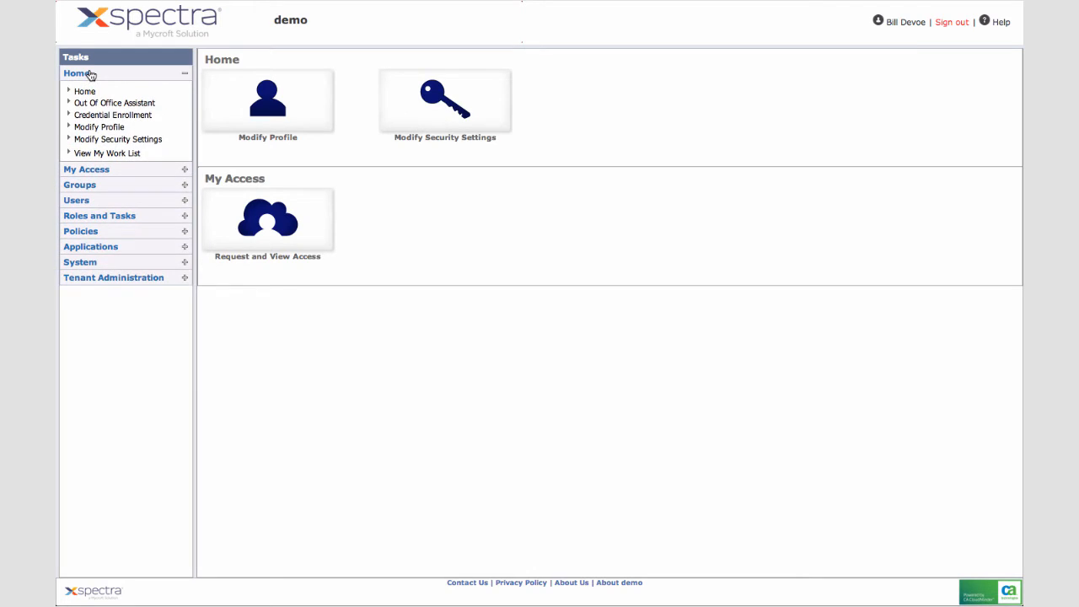